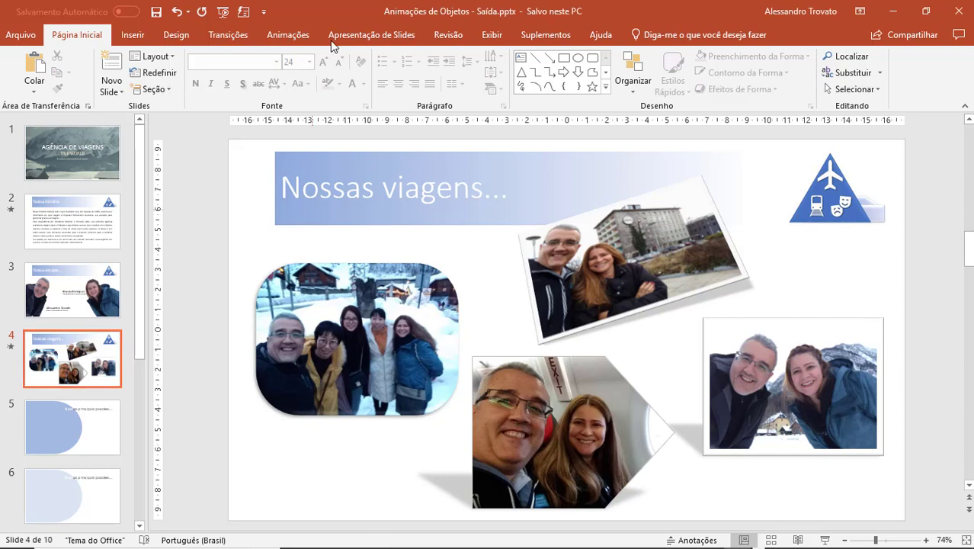
Step: Show slide 4's Animações settings so the title and photos display order badges 1 and 2
click(297, 40)
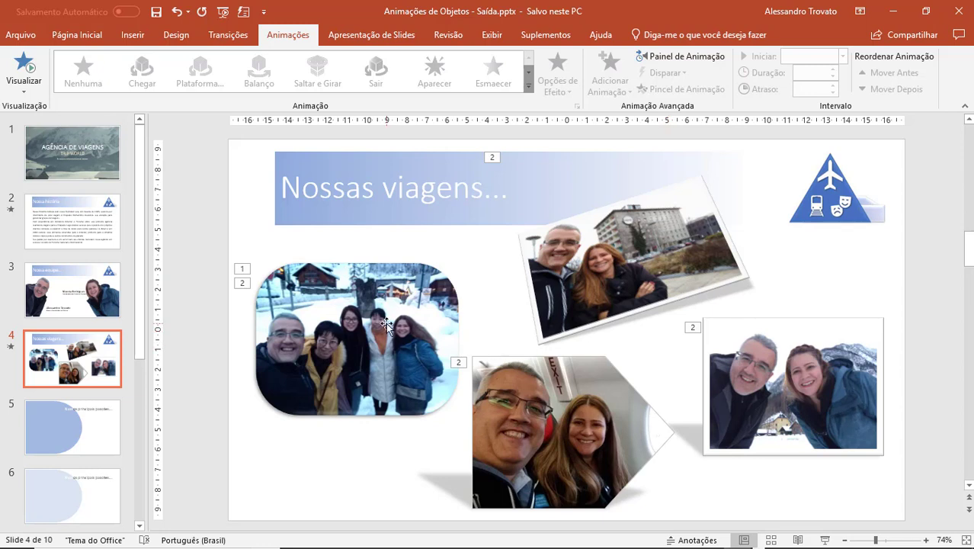
Step: Create blank presentation Apresentação2 and delete its title and subtitle placeholders
click(22, 35)
click(34, 94)
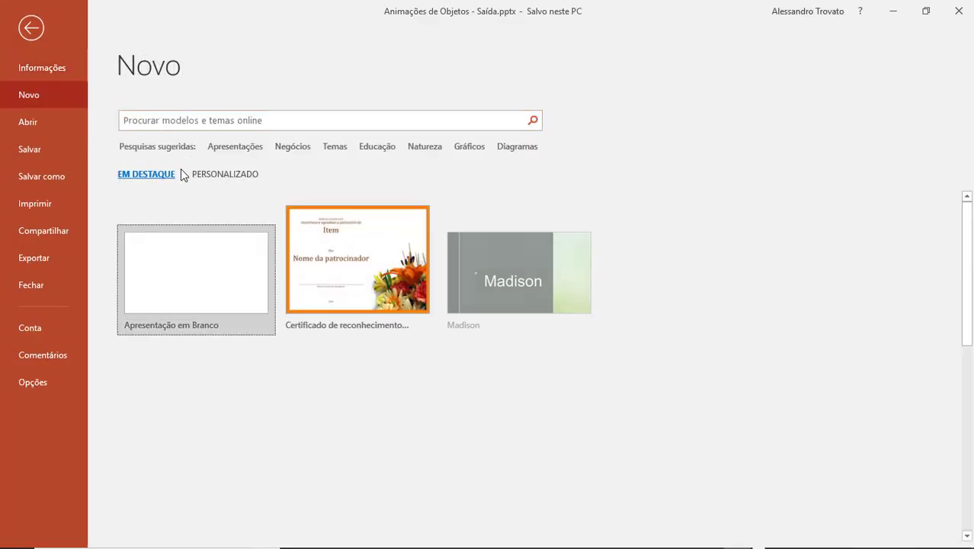
click(213, 251)
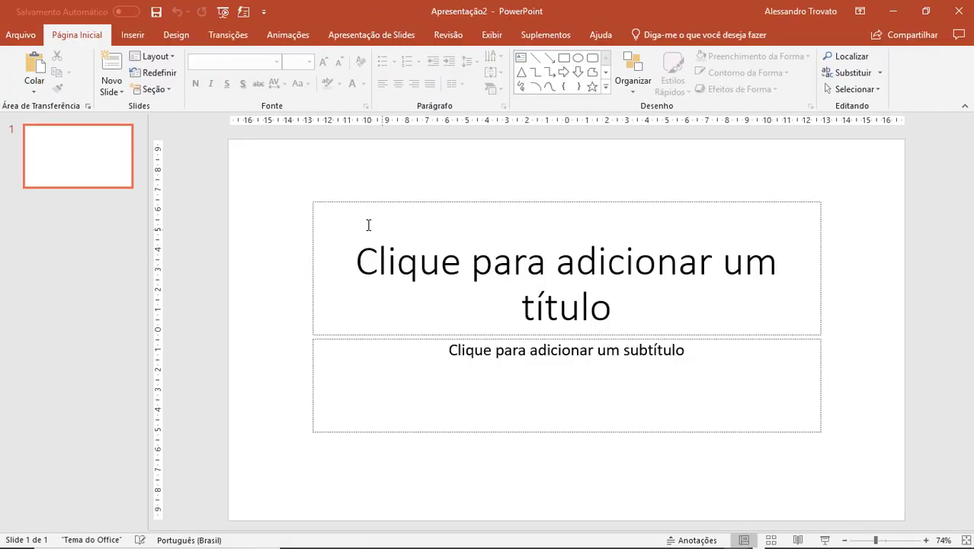
key(ctrl+a)
key(Delete)
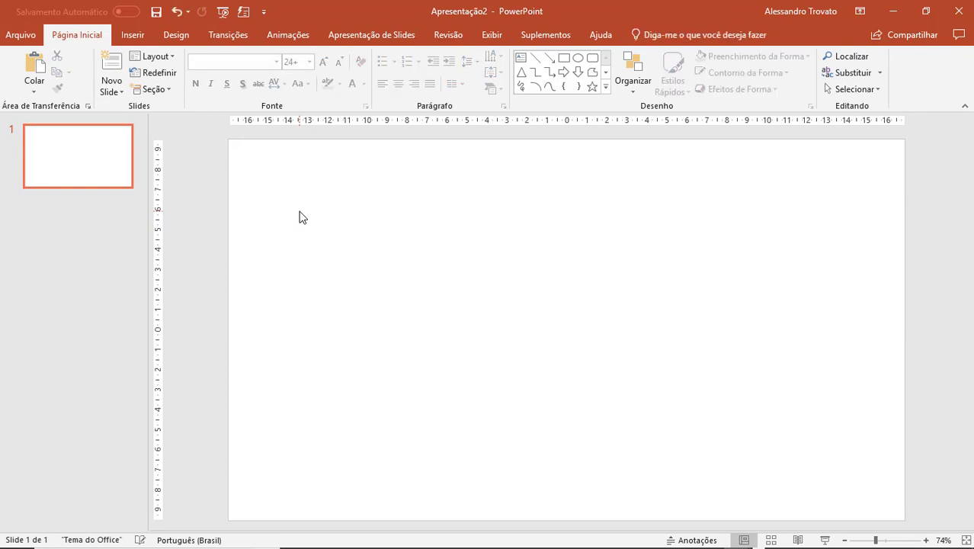
click(135, 38)
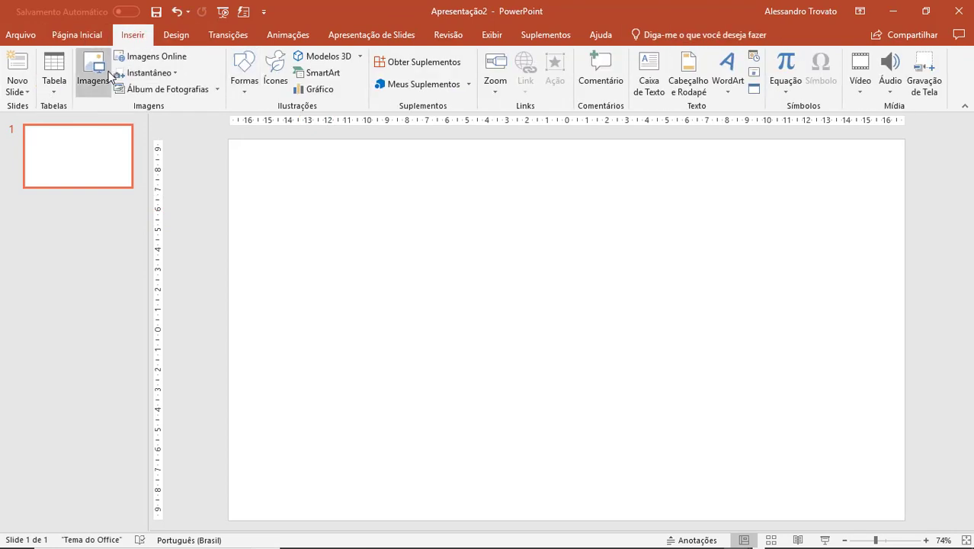
Step: Search online pictures for 'powerpoint logo', Creative Commons only, and insert the first result
click(148, 56)
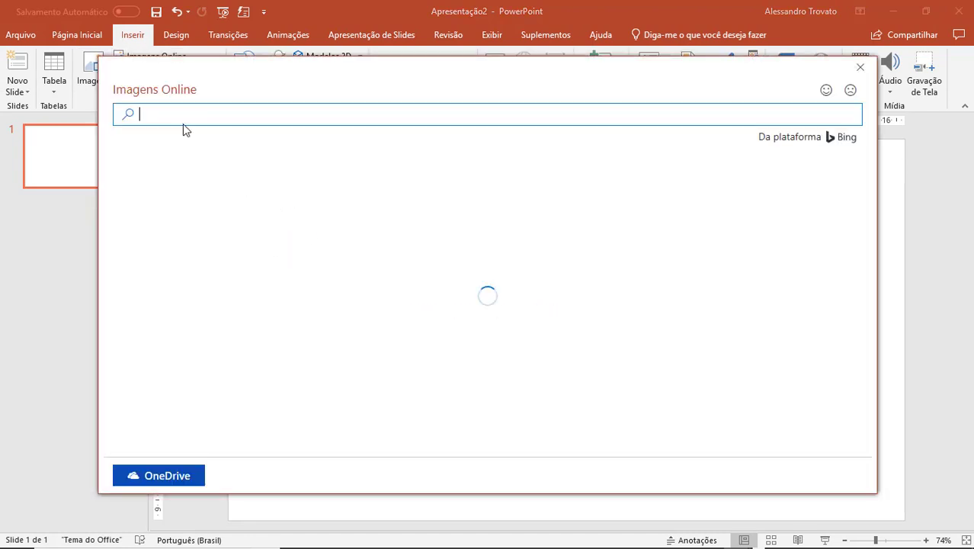
text(power)
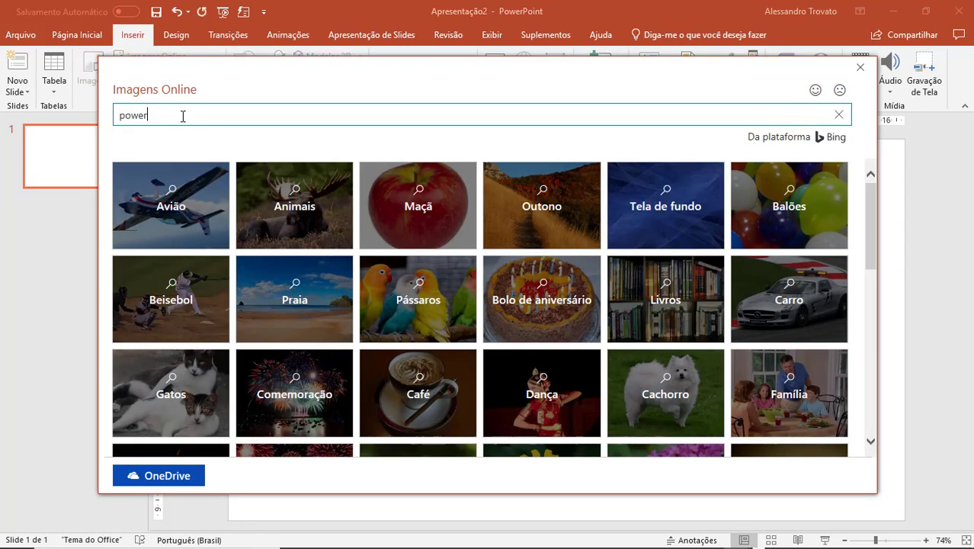
text(ponint log)
key(Return)
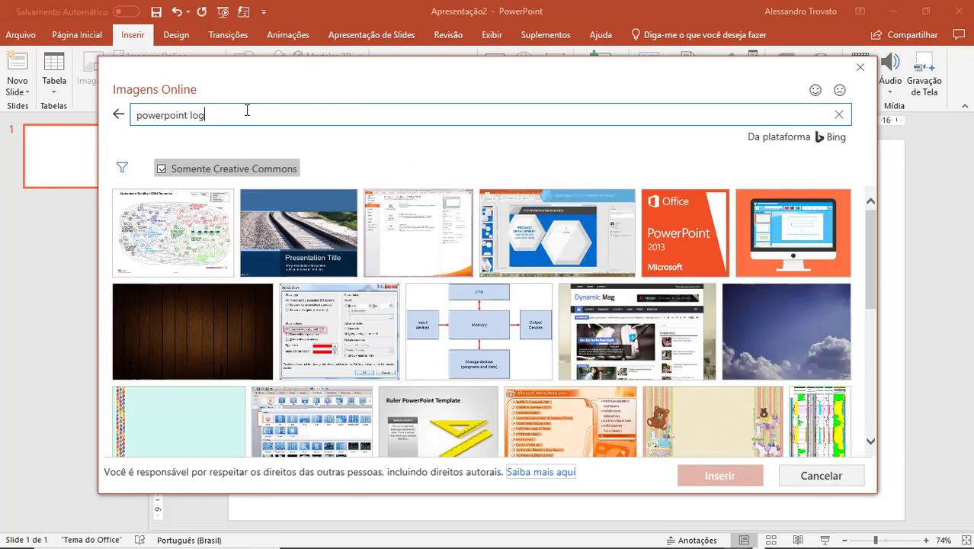
key(Return)
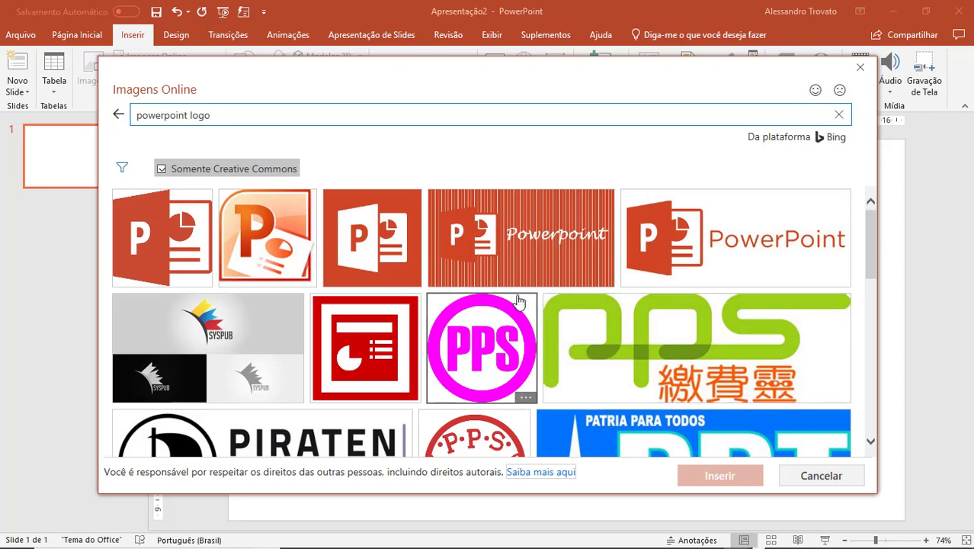
click(161, 173)
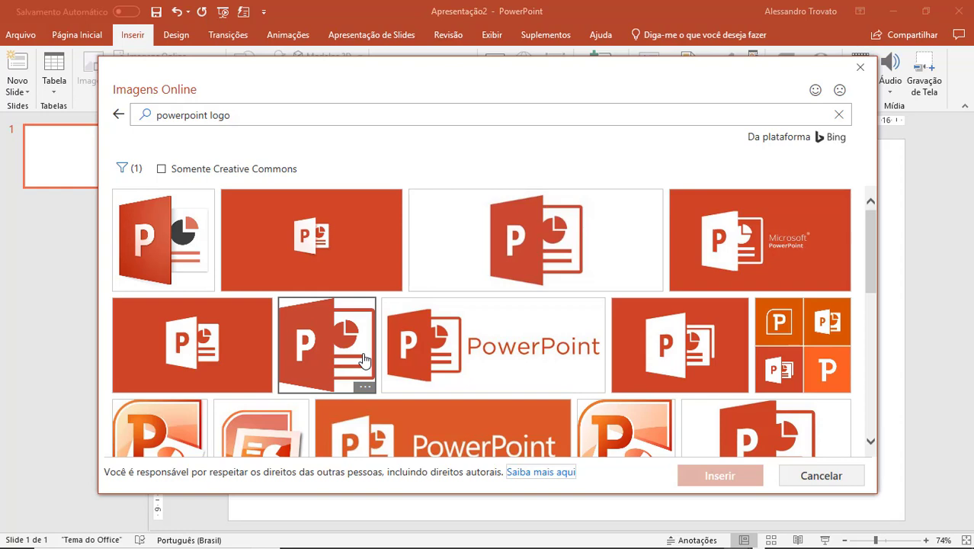
click(161, 170)
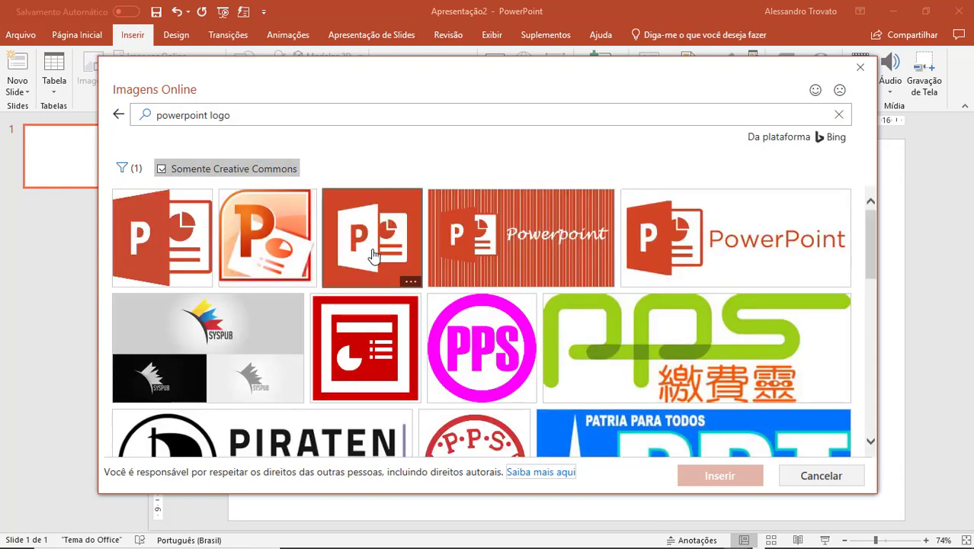
click(176, 258)
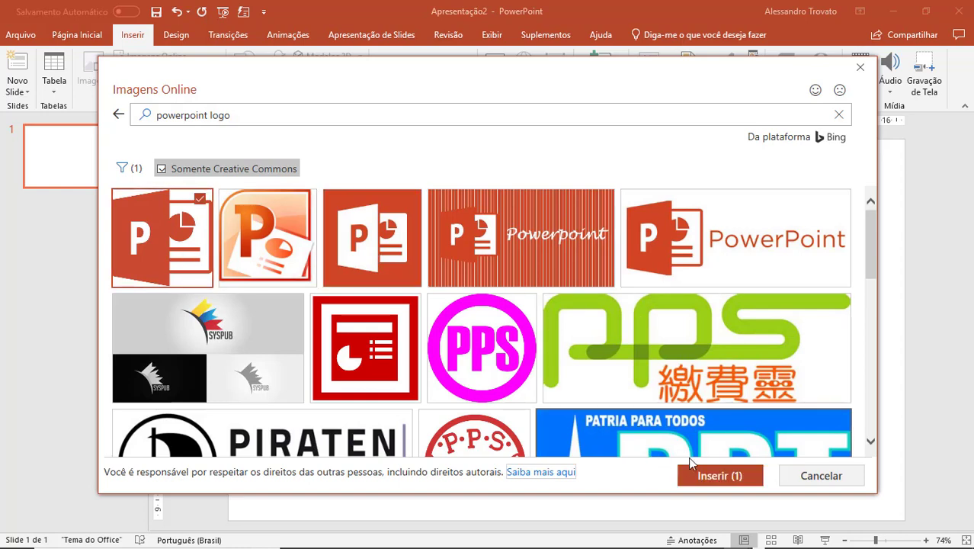
click(728, 475)
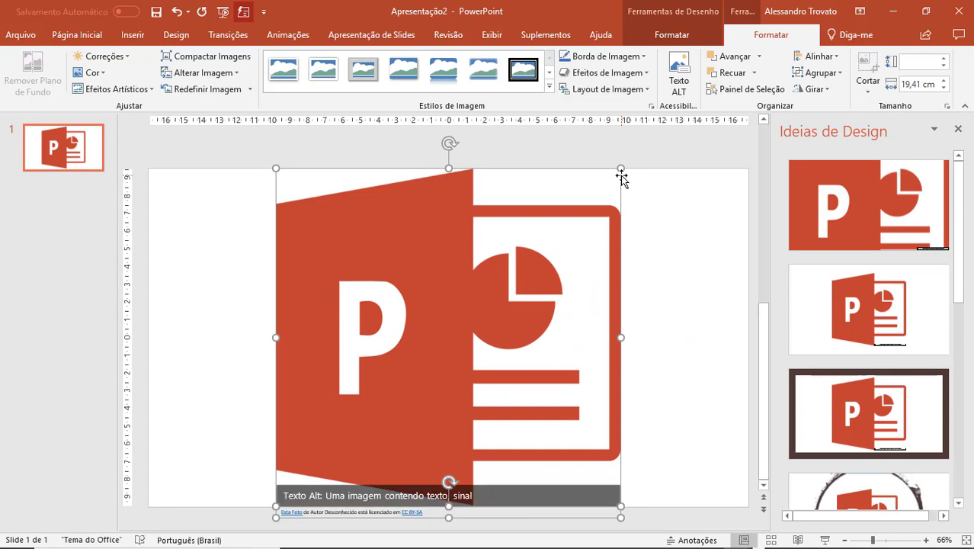
Step: Apply the brushed circular frame design suggestion to the PowerPoint logo
click(914, 485)
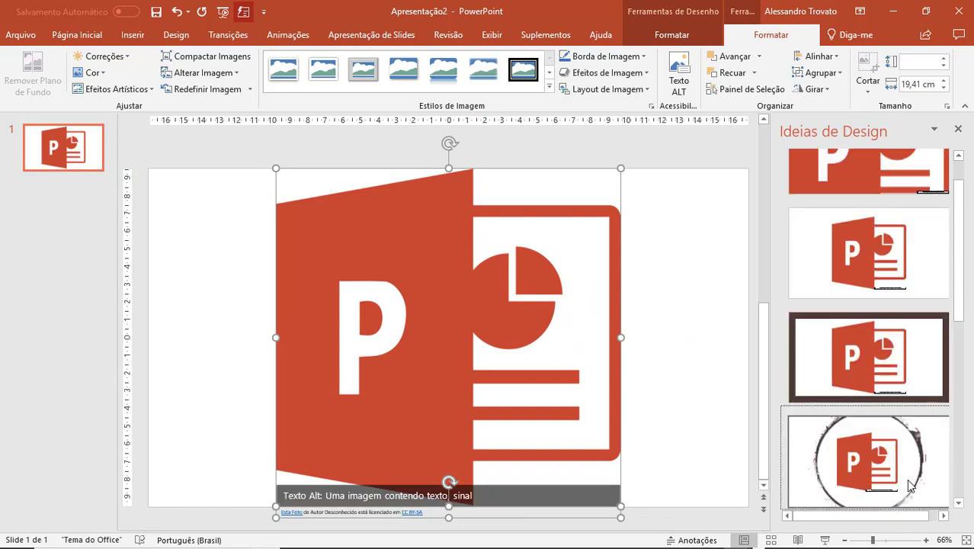
click(603, 208)
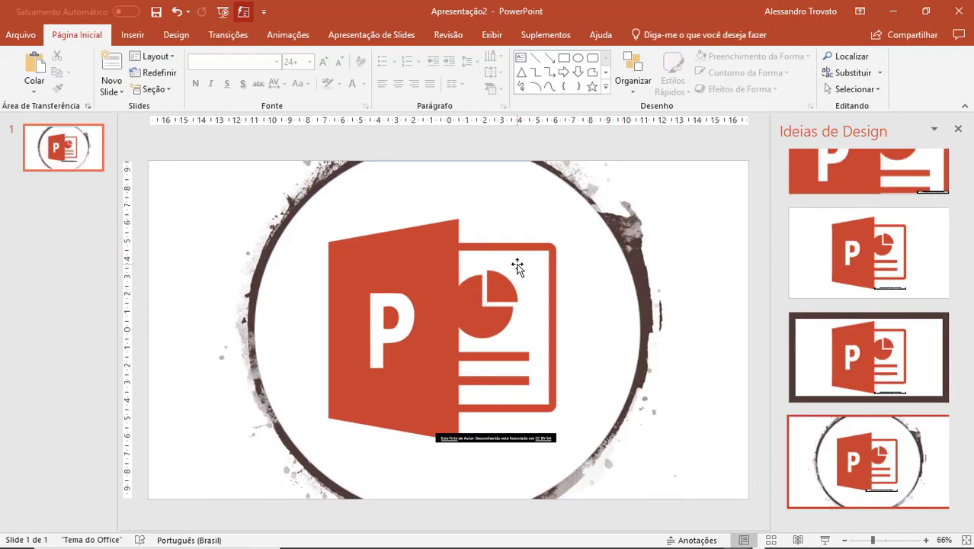
click(515, 263)
click(594, 380)
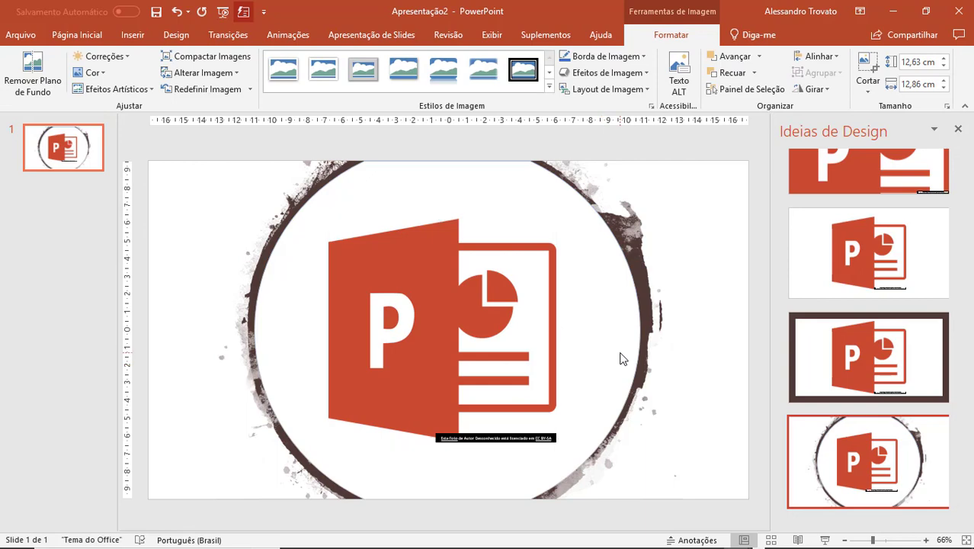
Step: Delete the licence caption beneath the logo and close the Ideias de Design pane
click(526, 436)
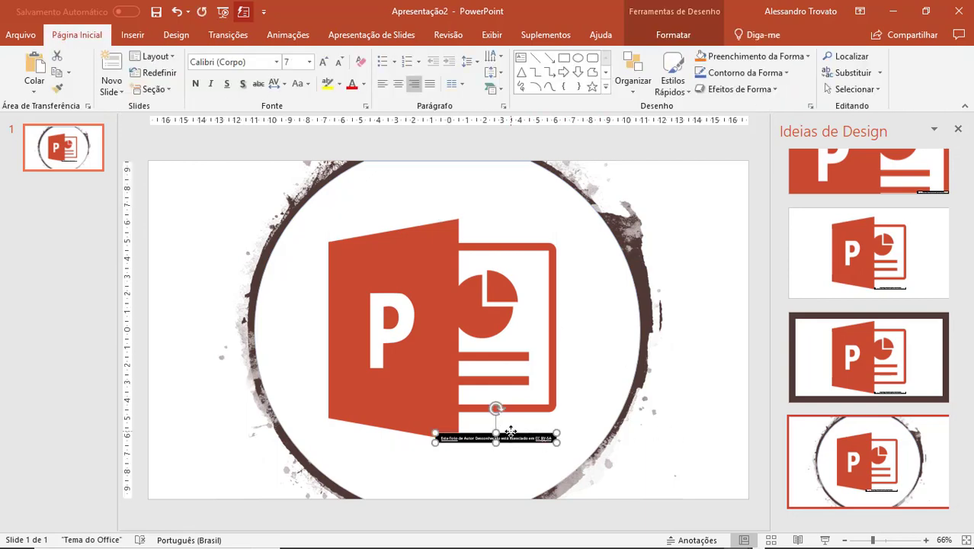
key(Delete)
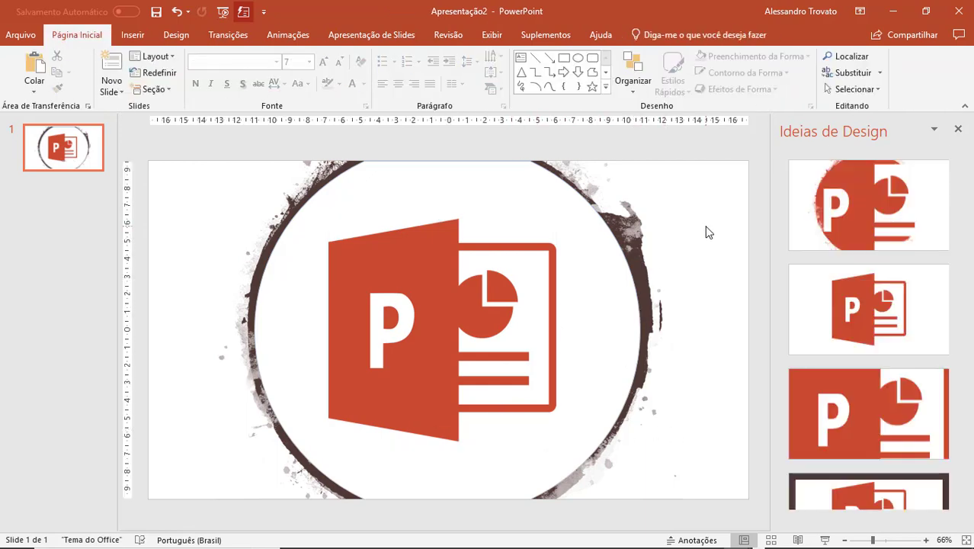
click(959, 129)
click(299, 187)
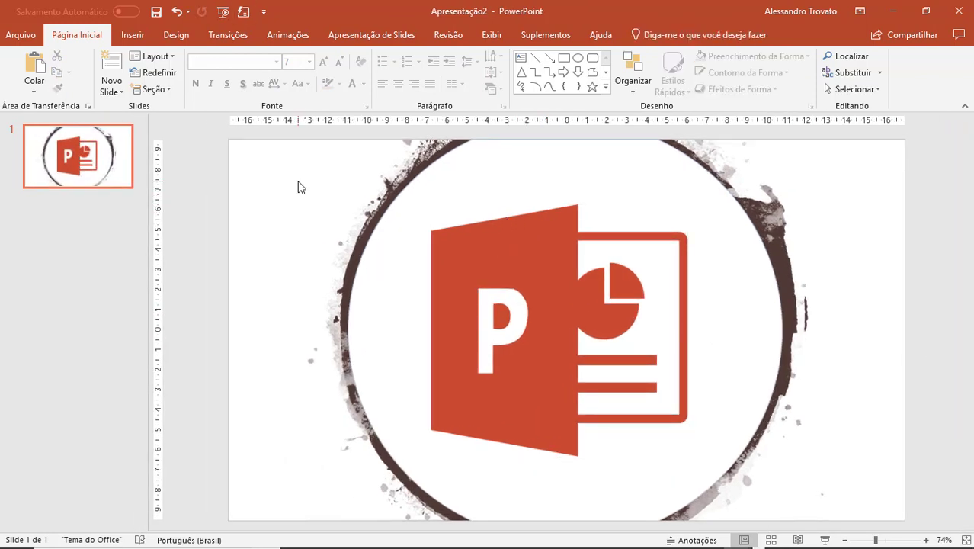
Step: Give the logo a Sair exit effect with Para cima direction, starting Ao Clicar
click(611, 305)
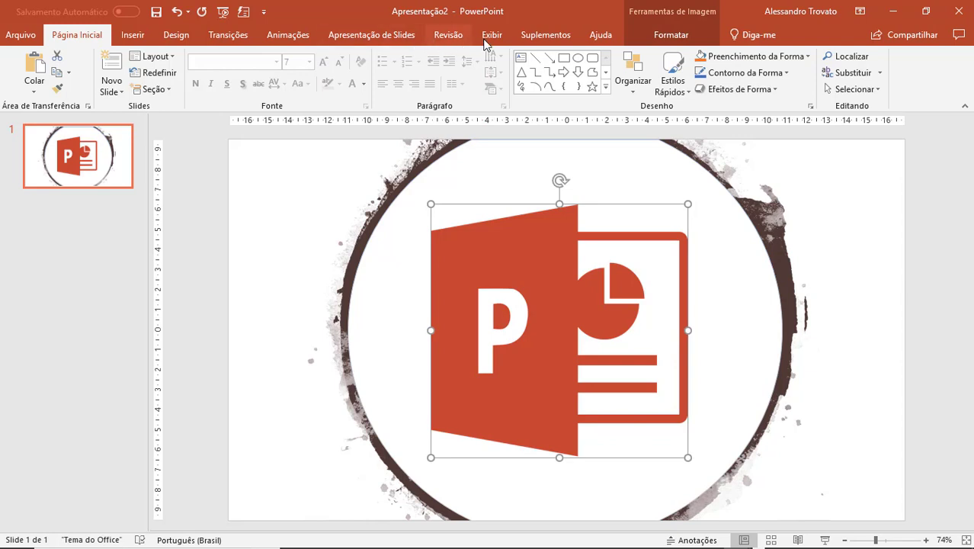
click(291, 40)
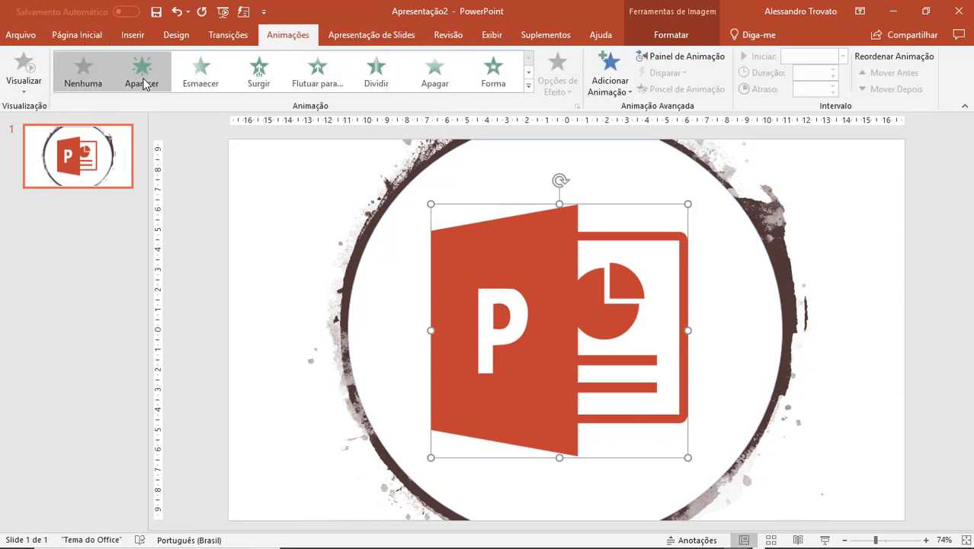
click(528, 86)
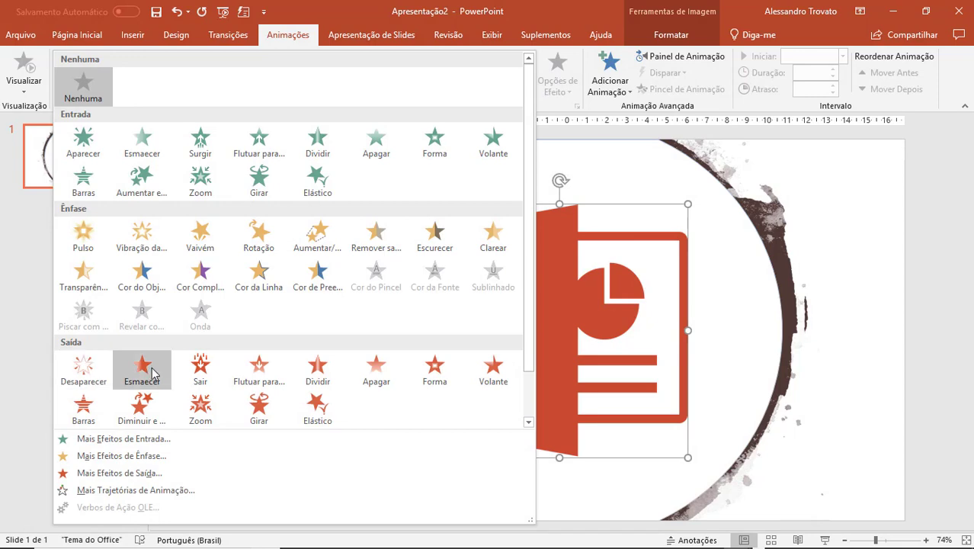
click(208, 372)
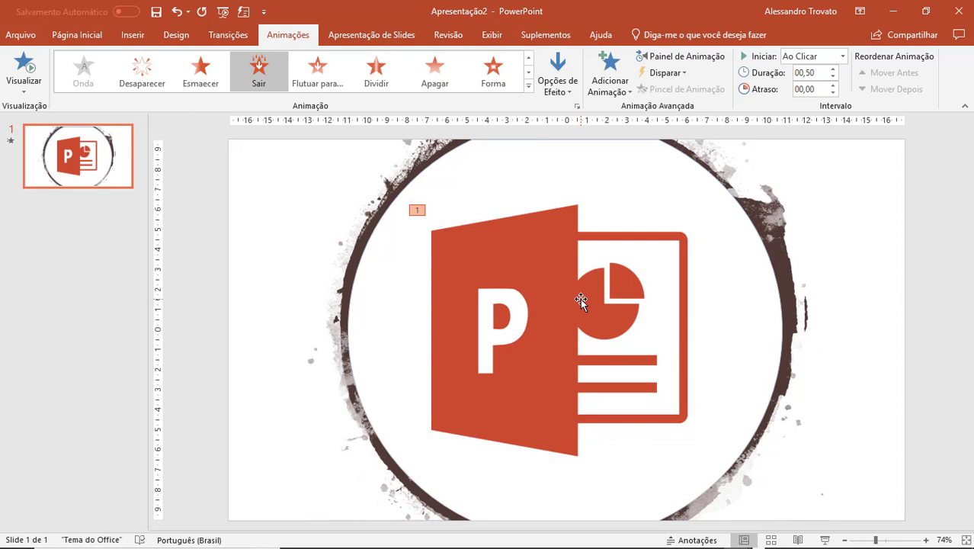
click(561, 84)
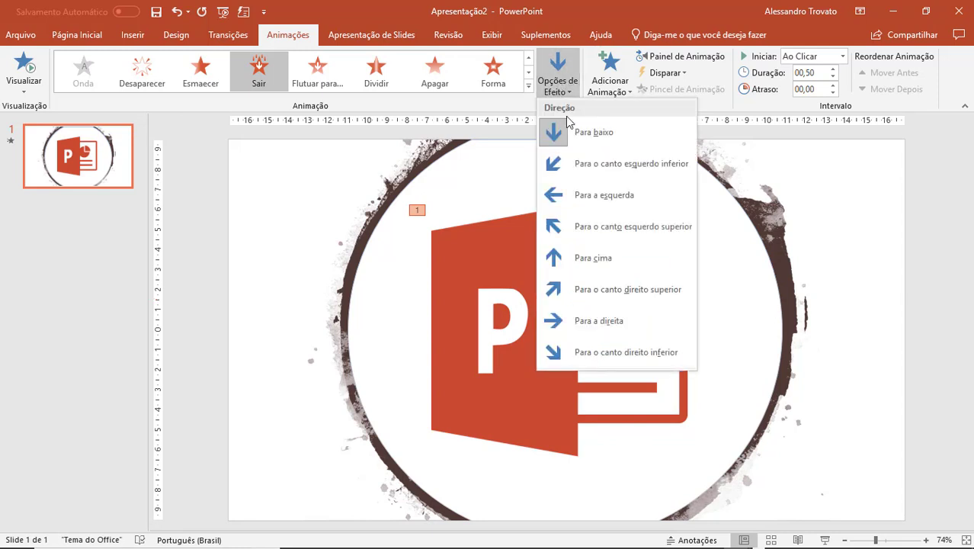
click(599, 258)
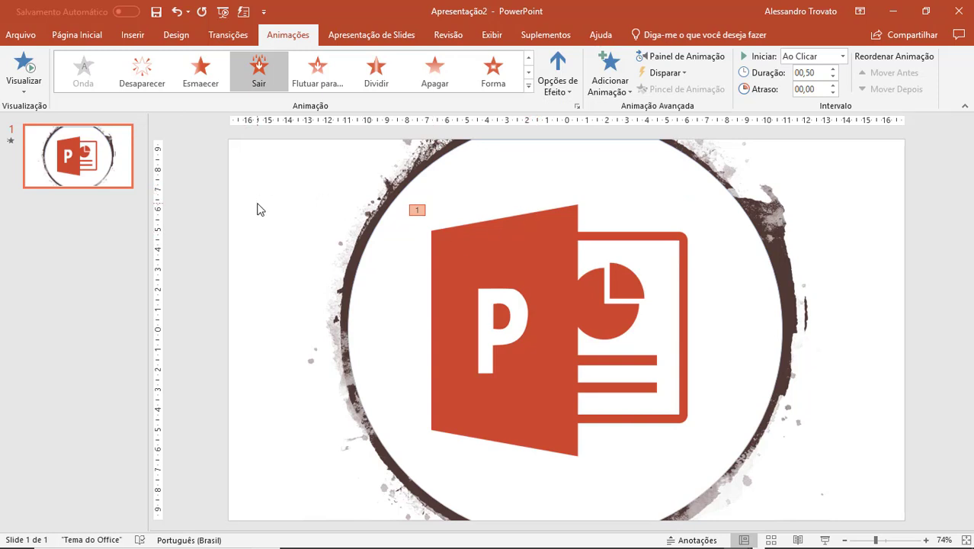
click(505, 253)
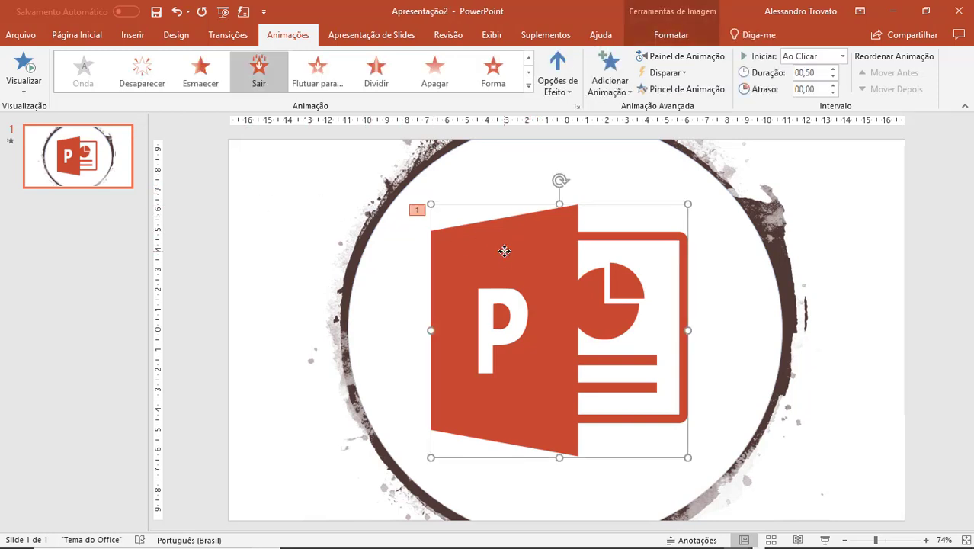
click(843, 56)
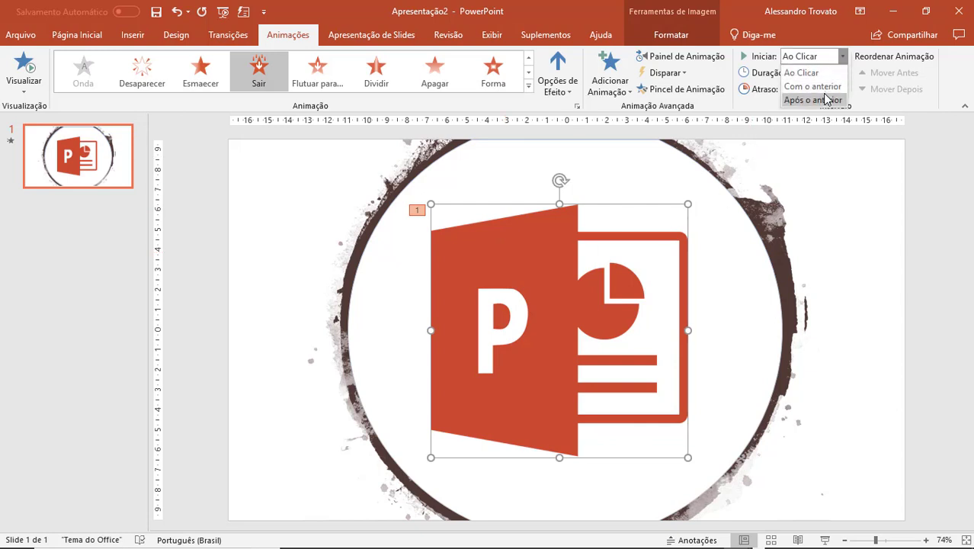
click(843, 57)
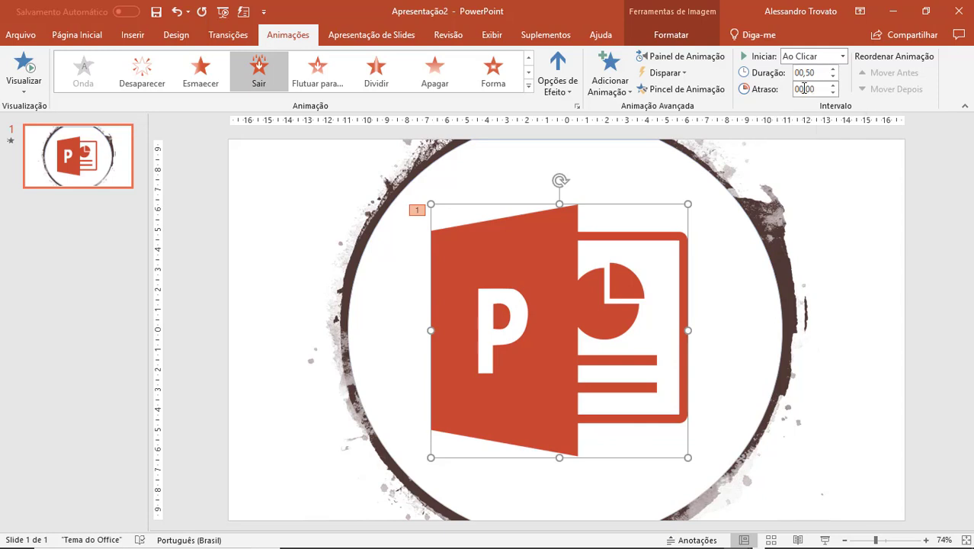
click(834, 259)
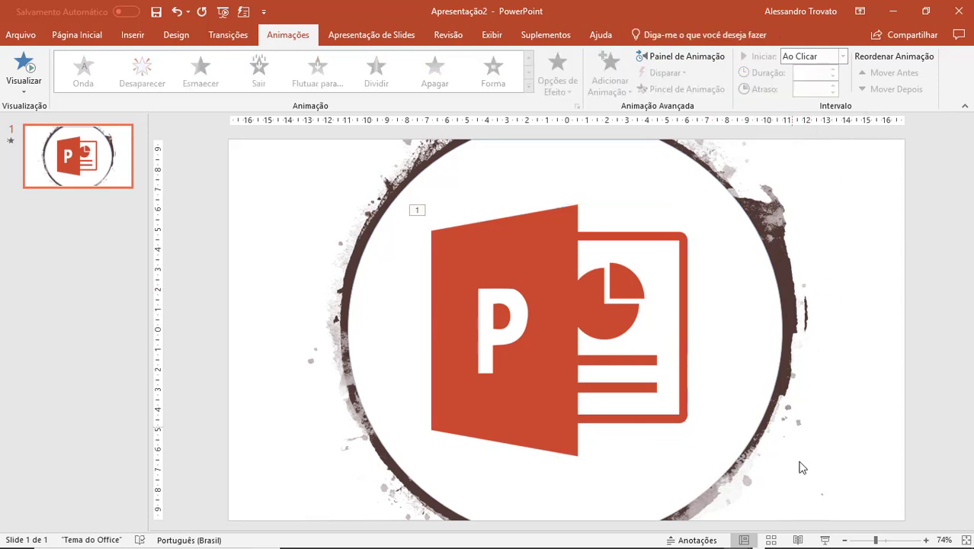
Step: Play the logo slide full screen, watch the logo exit the ring frame, then end the show
click(825, 540)
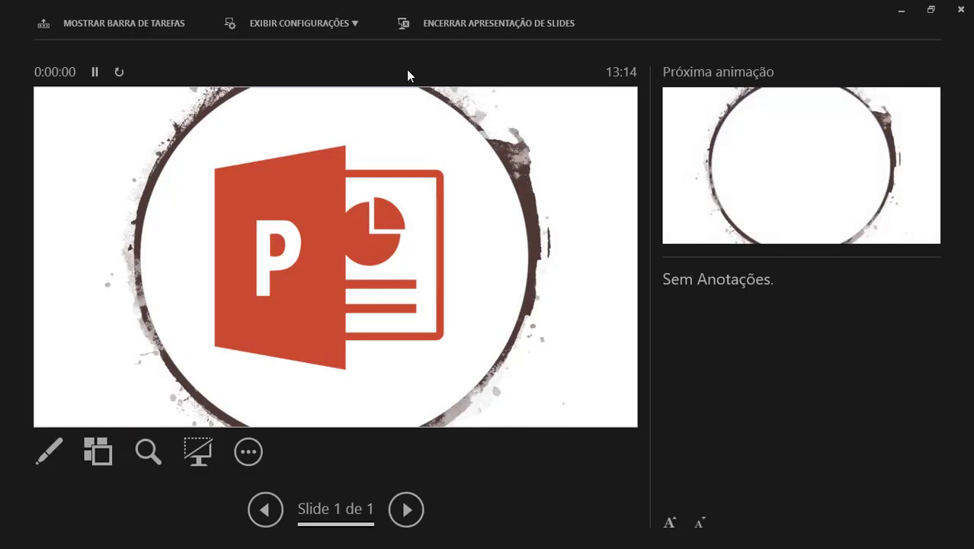
click(334, 23)
click(343, 51)
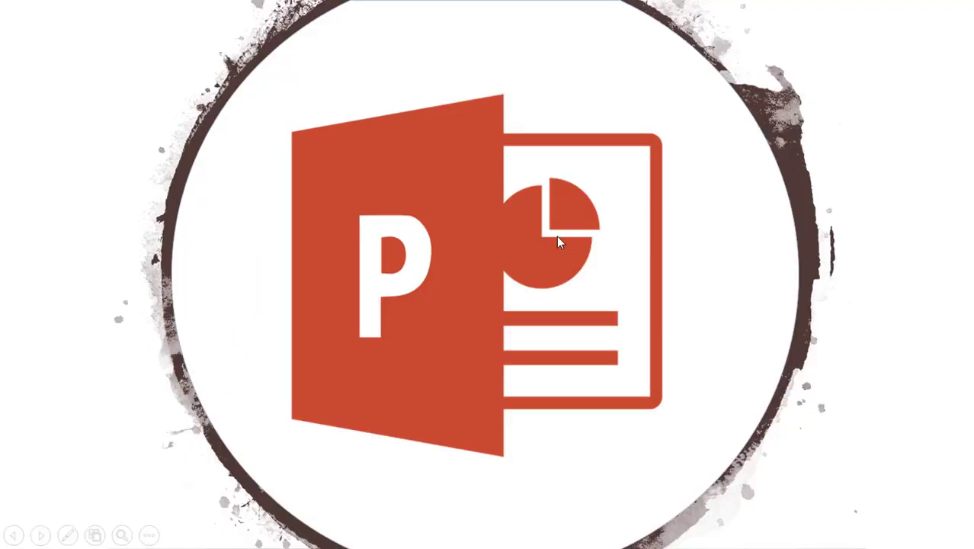
click(557, 236)
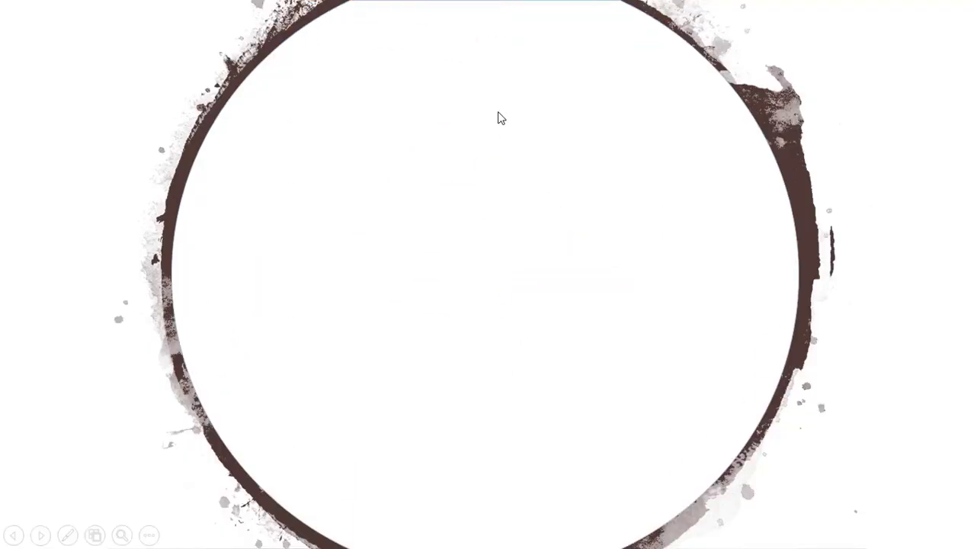
key(Escape)
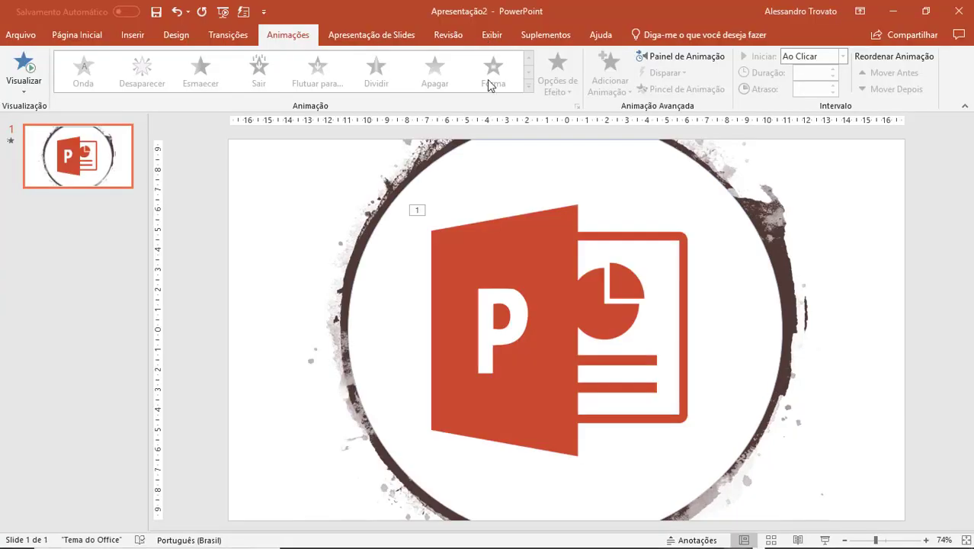
Step: Close Apresentação2 unsaved, then add an Apagar exit to slide 4's rounded snowy group photo
click(957, 11)
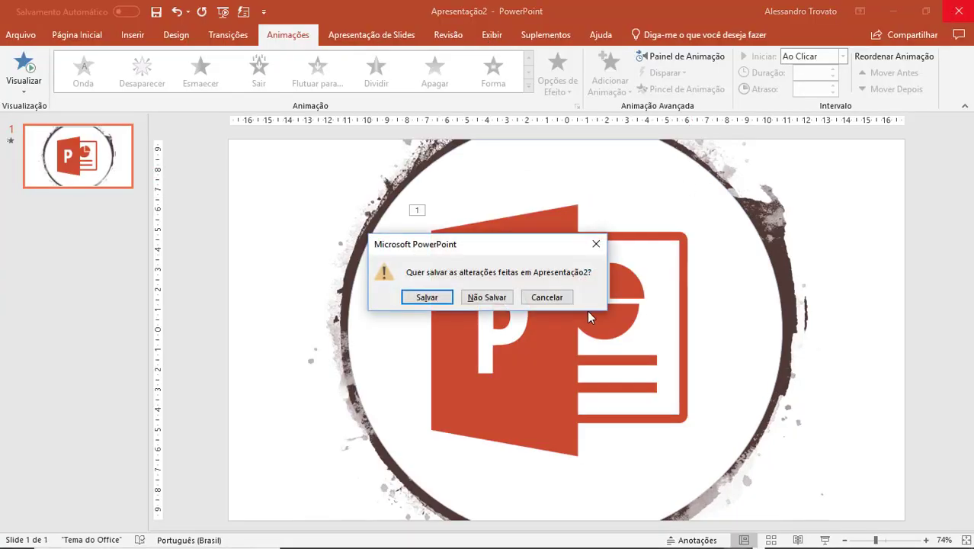
click(486, 298)
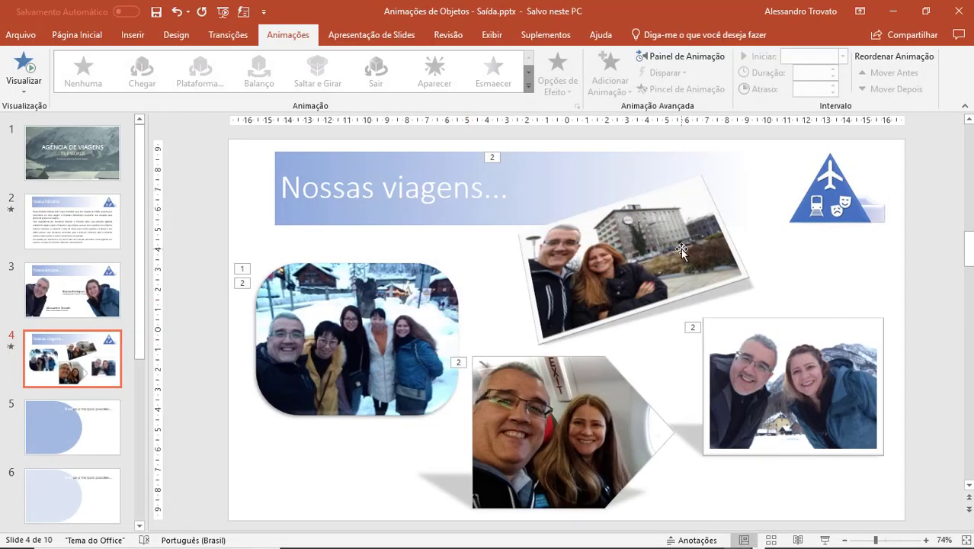
click(426, 309)
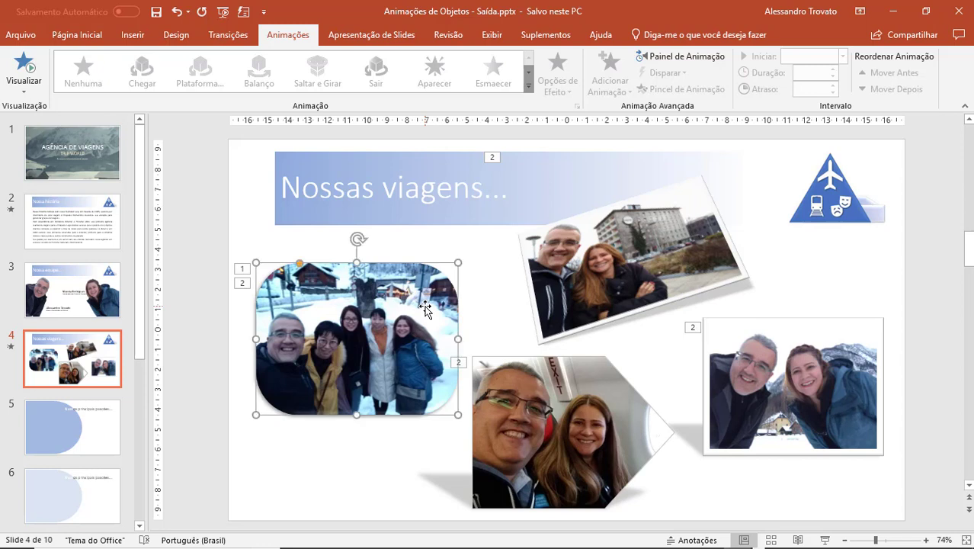
click(656, 258)
click(762, 385)
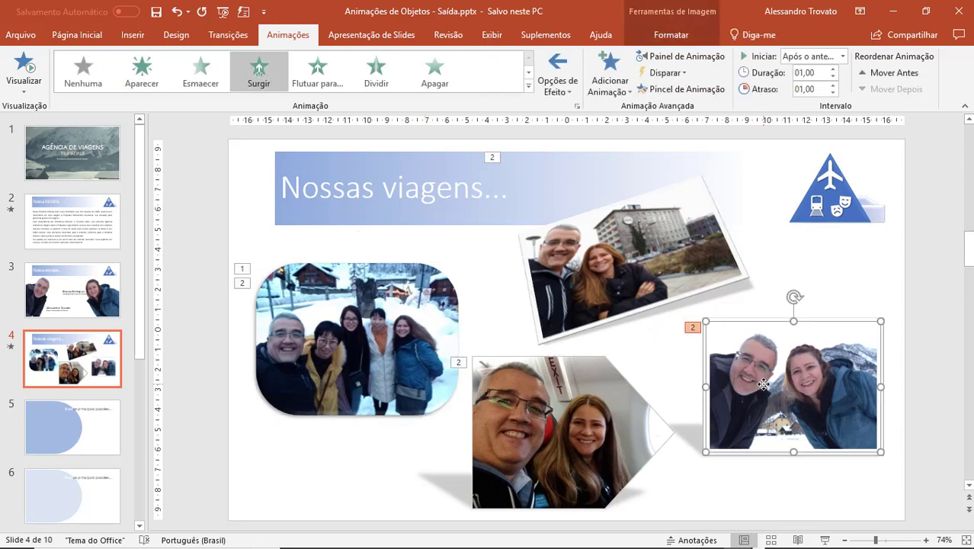
click(391, 305)
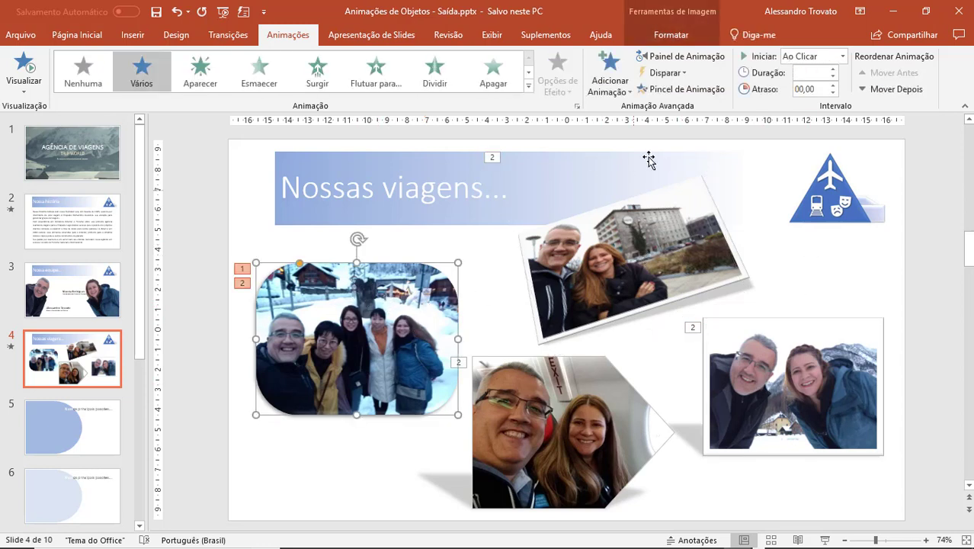
click(602, 82)
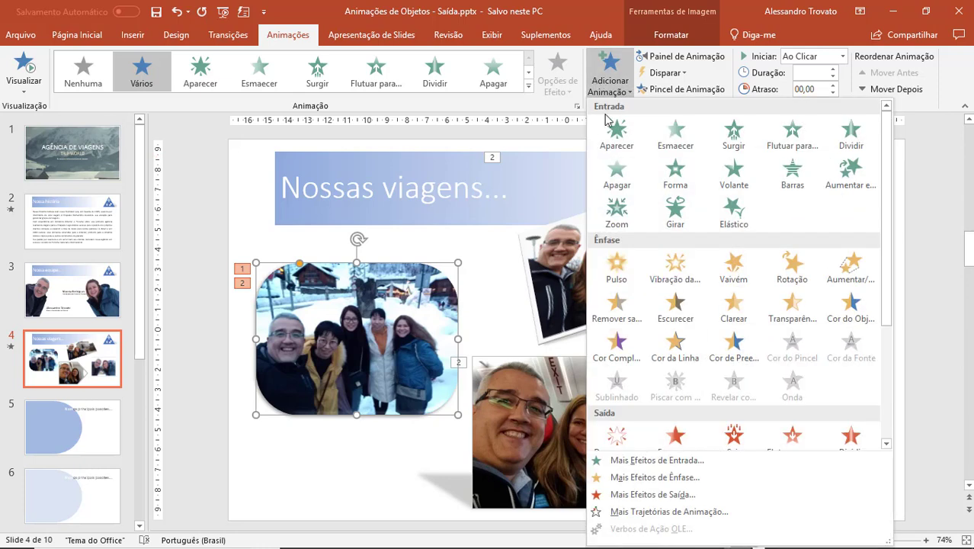
scroll(635, 368, down, 3)
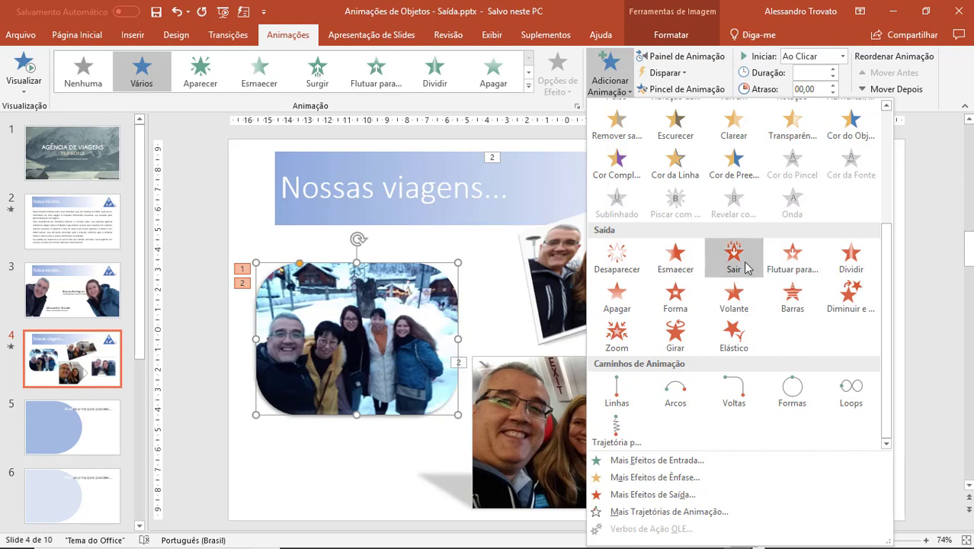
click(617, 294)
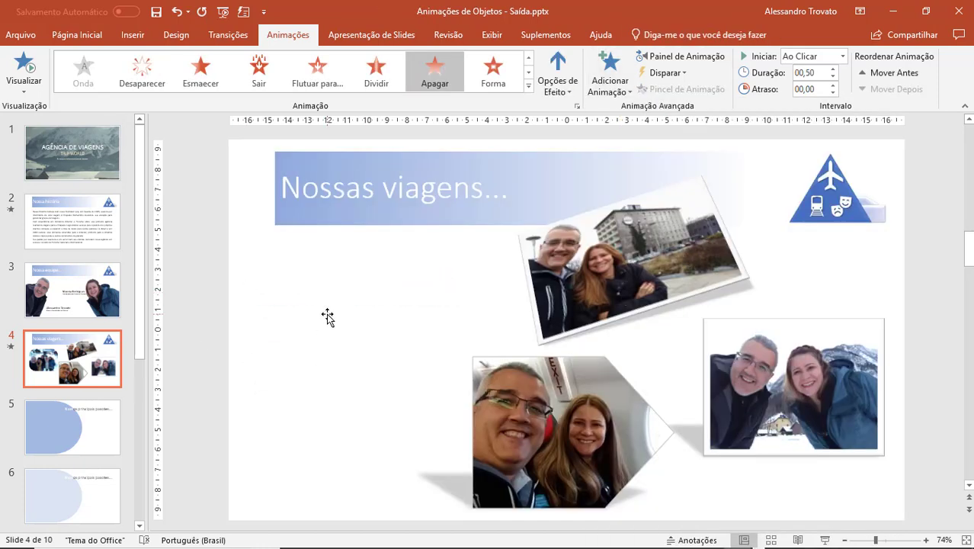
click(568, 256)
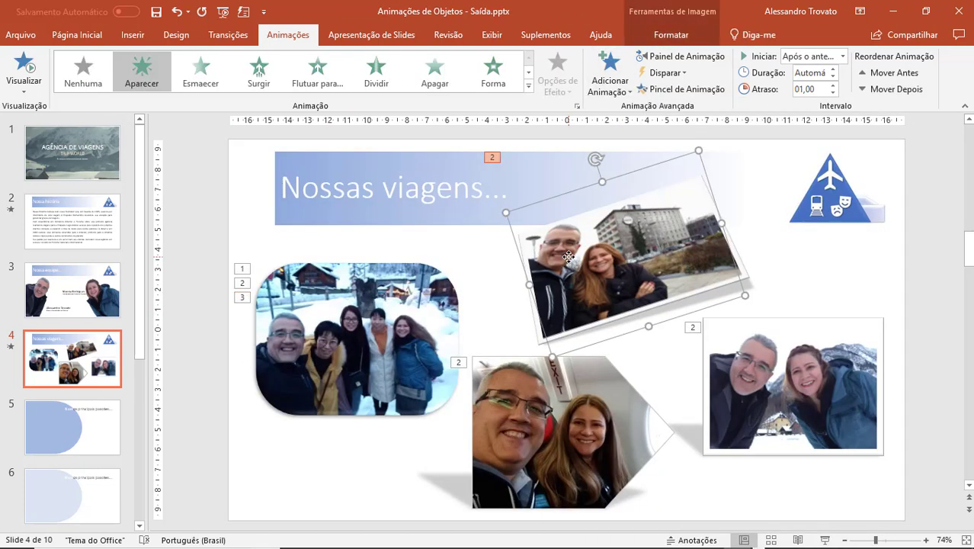
click(242, 297)
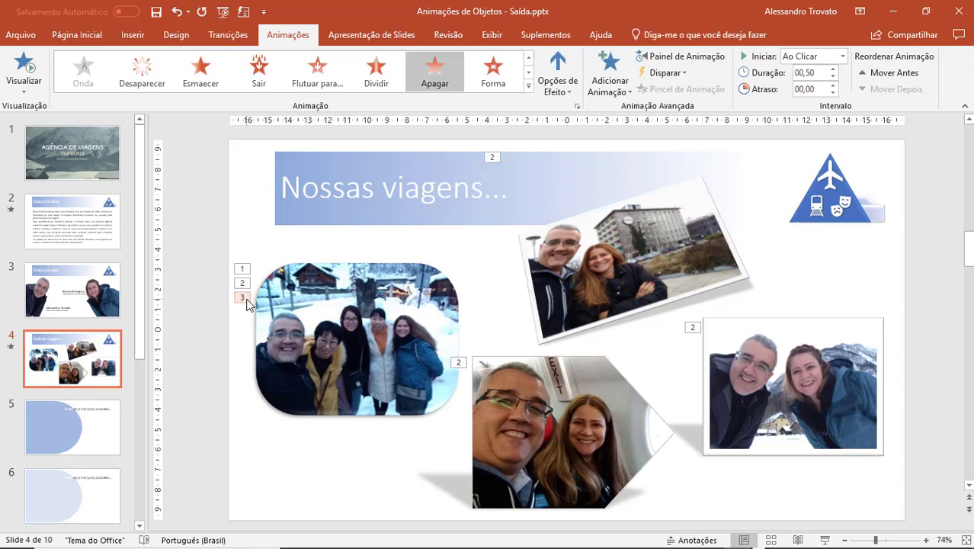
click(840, 58)
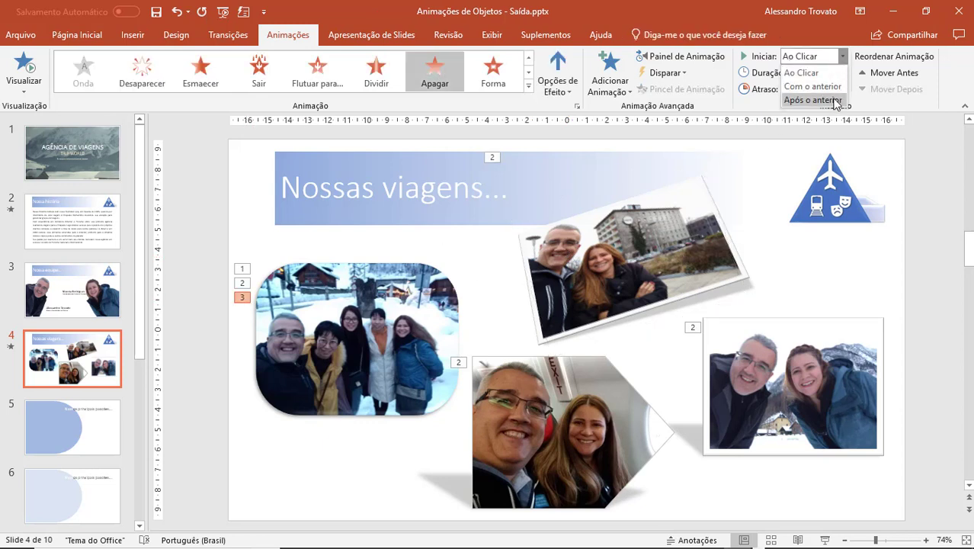
key(Escape)
click(624, 239)
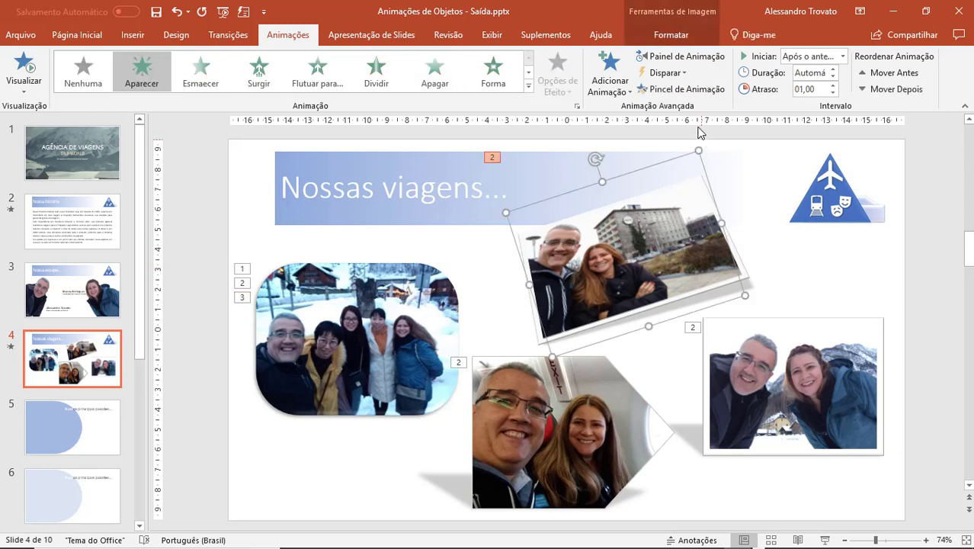
Step: Give the three remaining photos an Apagar exit starting Após o anterior, as animation step 3
ctrl+click(599, 410)
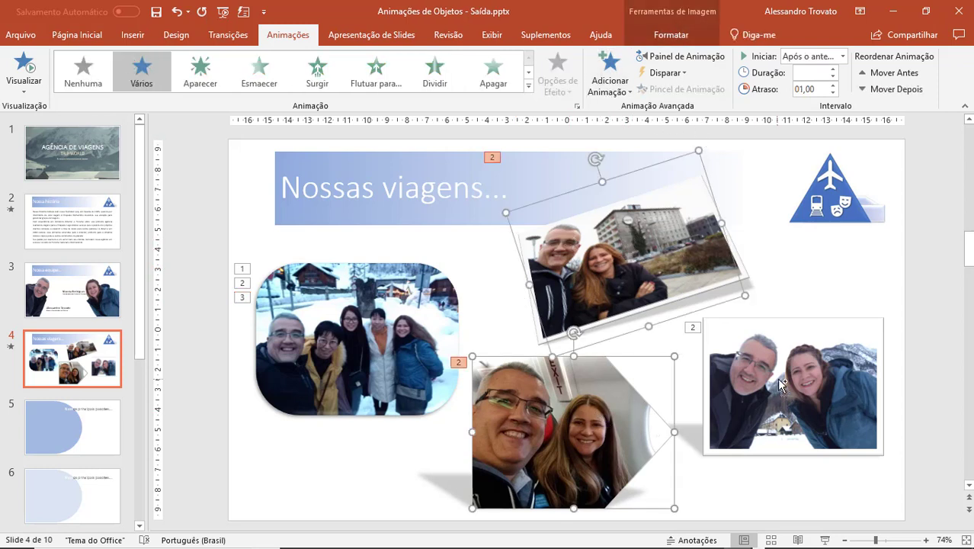
ctrl+click(782, 385)
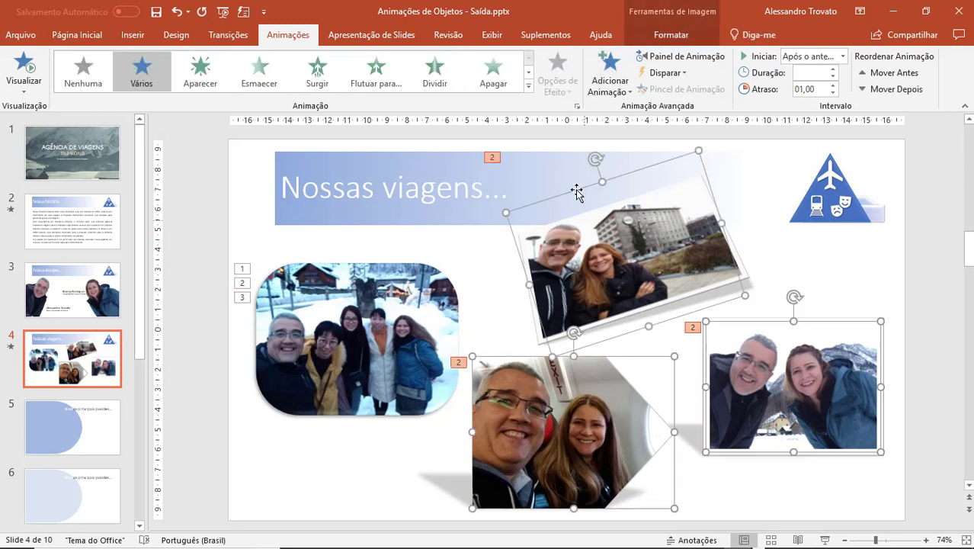
click(617, 91)
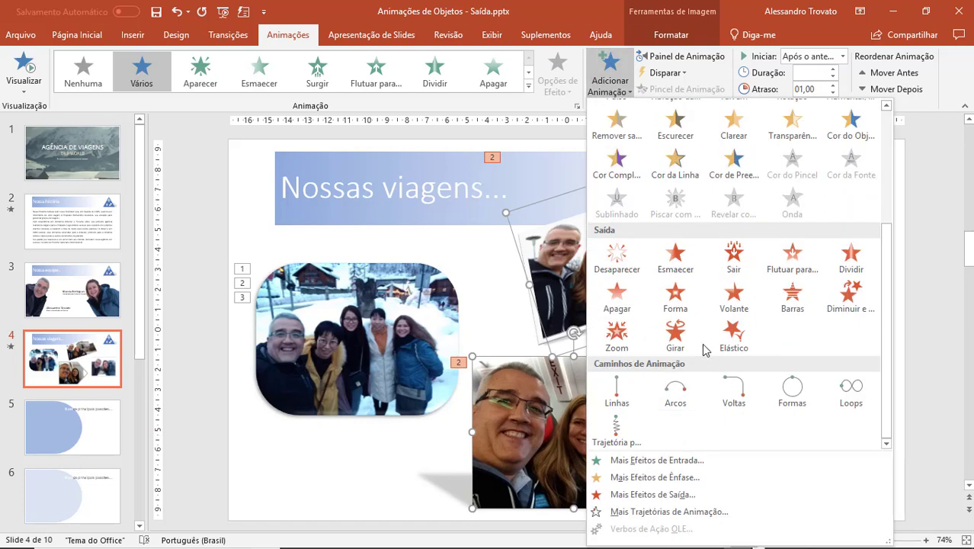
click(618, 301)
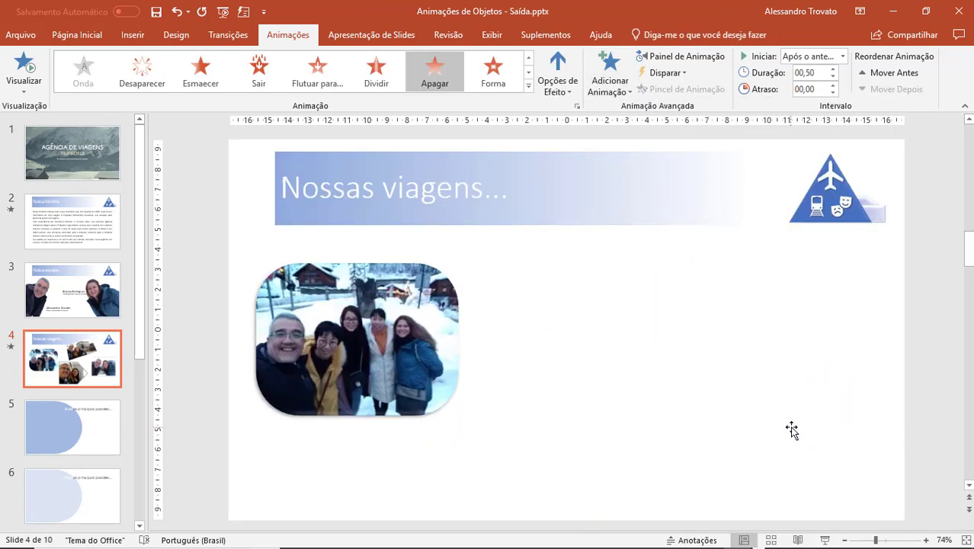
click(843, 57)
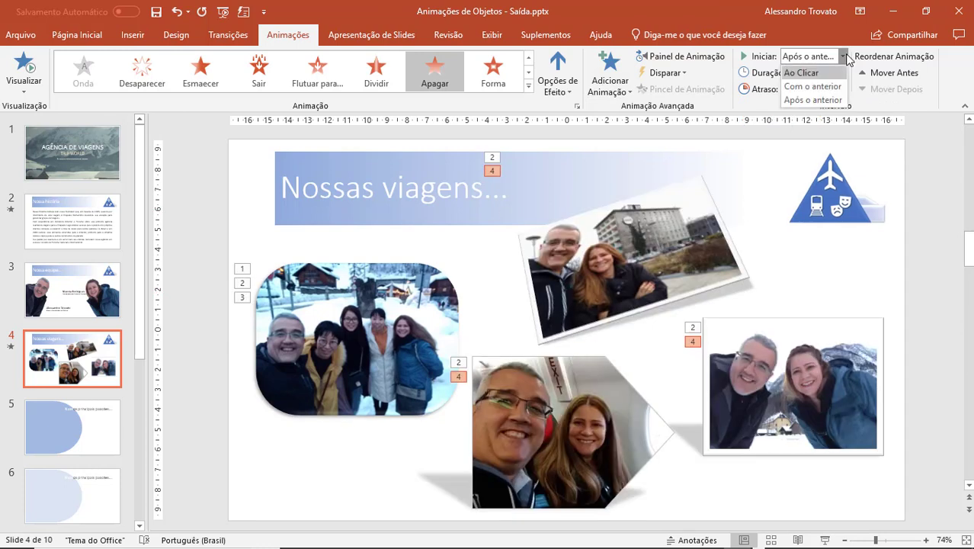
click(832, 100)
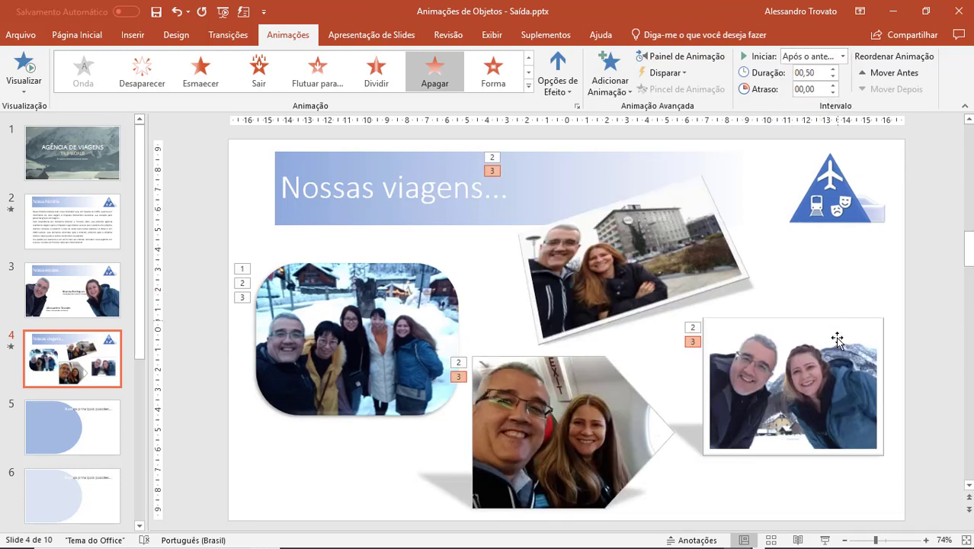
click(869, 307)
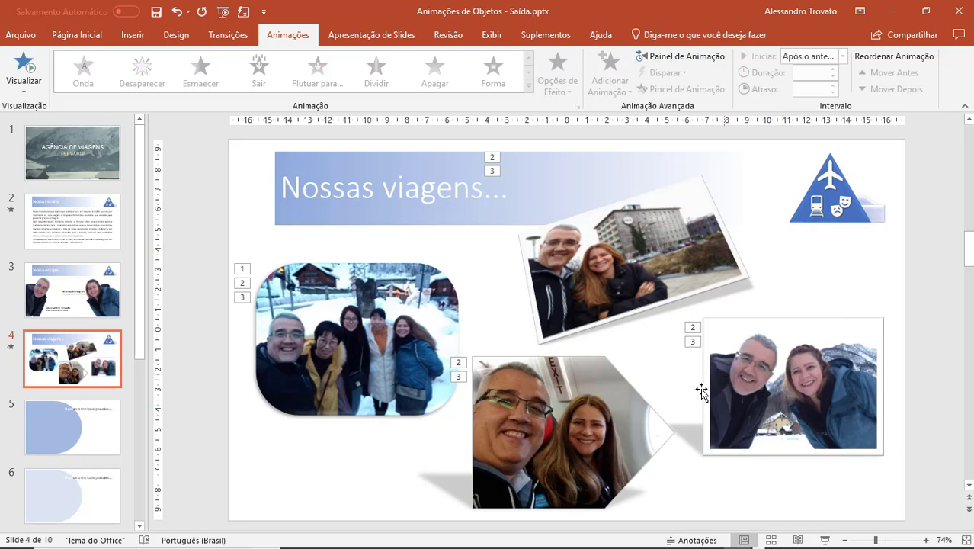
Step: Play slide 4 full screen and advance through the photos' exit animations
click(825, 540)
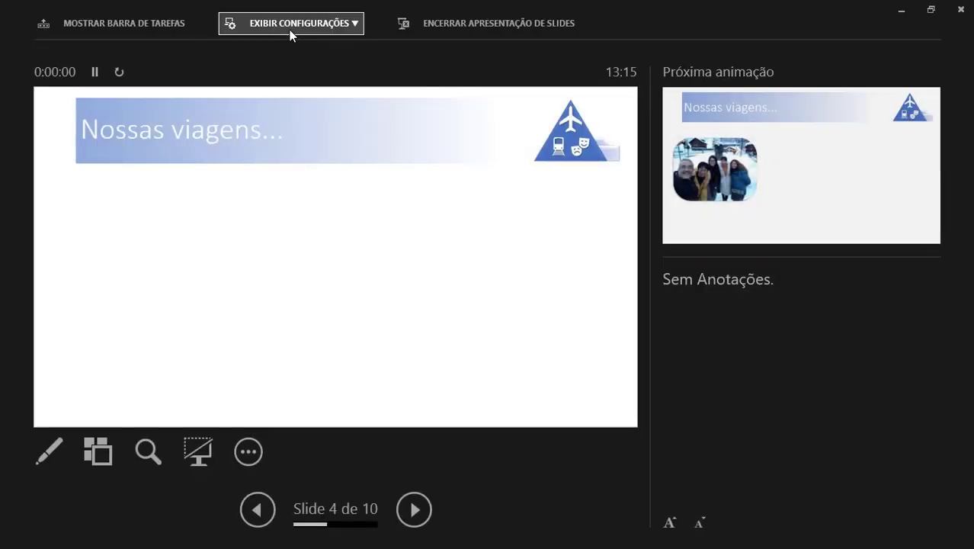
click(291, 31)
click(294, 52)
click(472, 285)
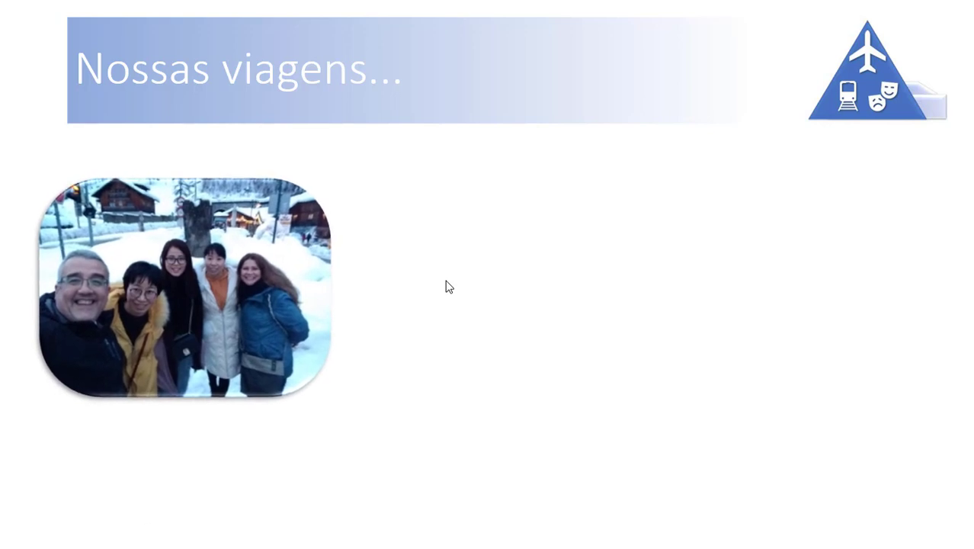
click(449, 287)
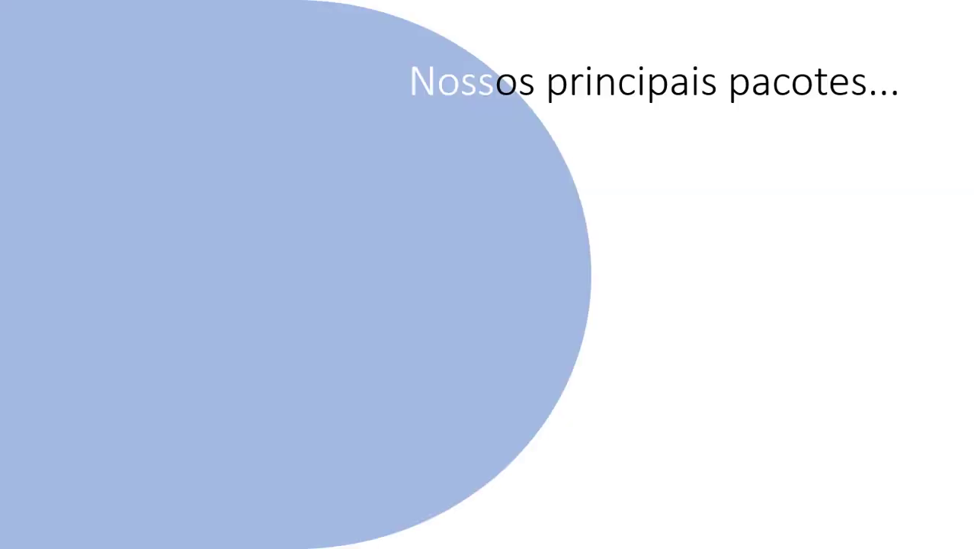
Step: End the slide show and return to slide 4, 'Nossas viagens...', in the editor
key(Escape)
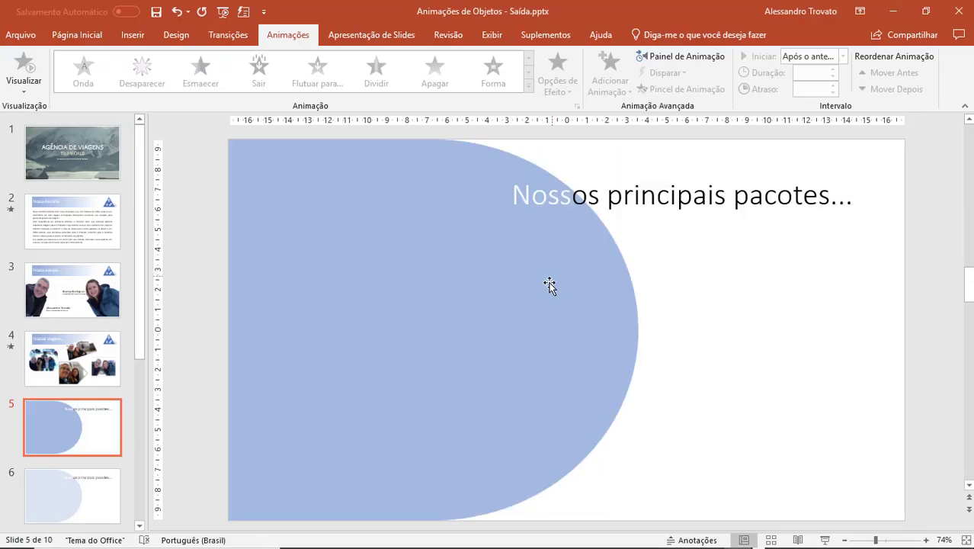
click(106, 370)
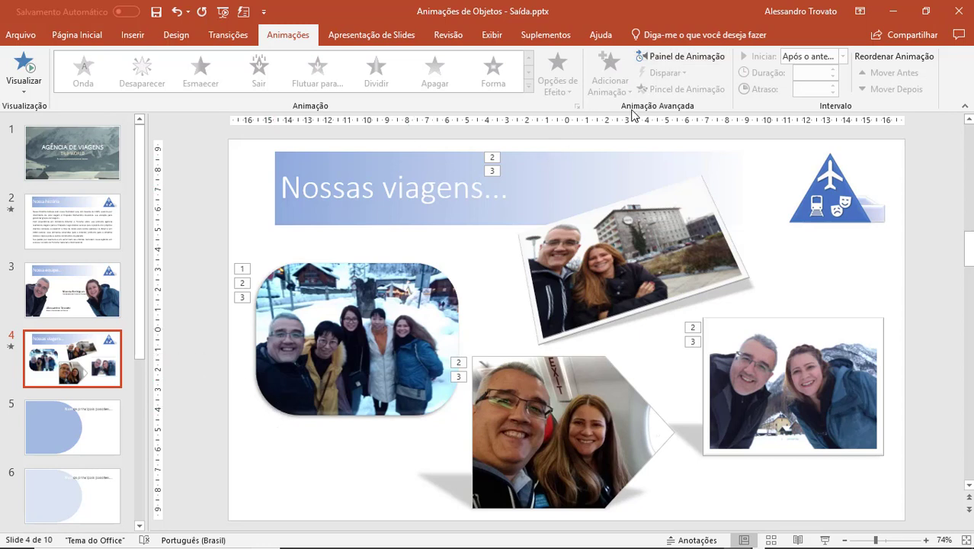
Step: Show slide 4's Animation Pane and select the Imagem 8 Apagar exit entry
click(675, 58)
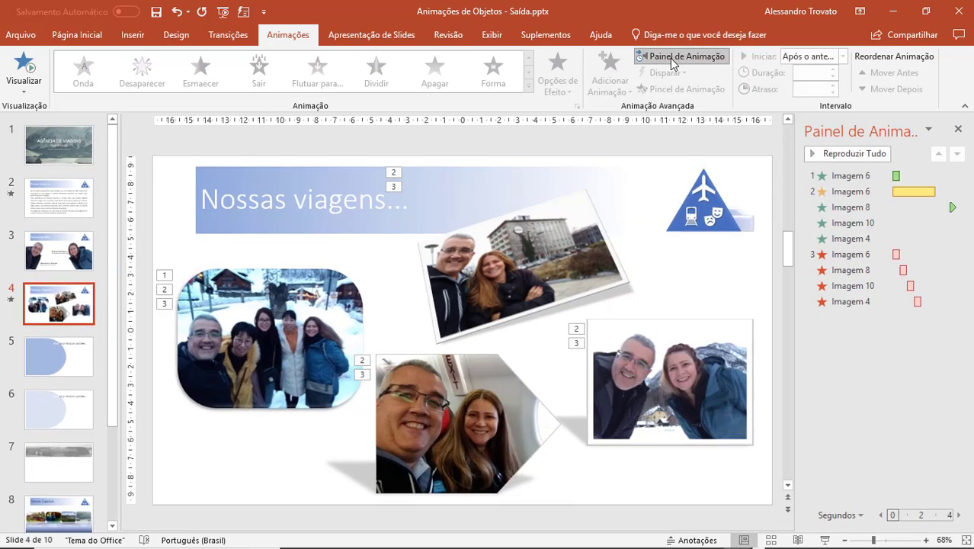
click(866, 267)
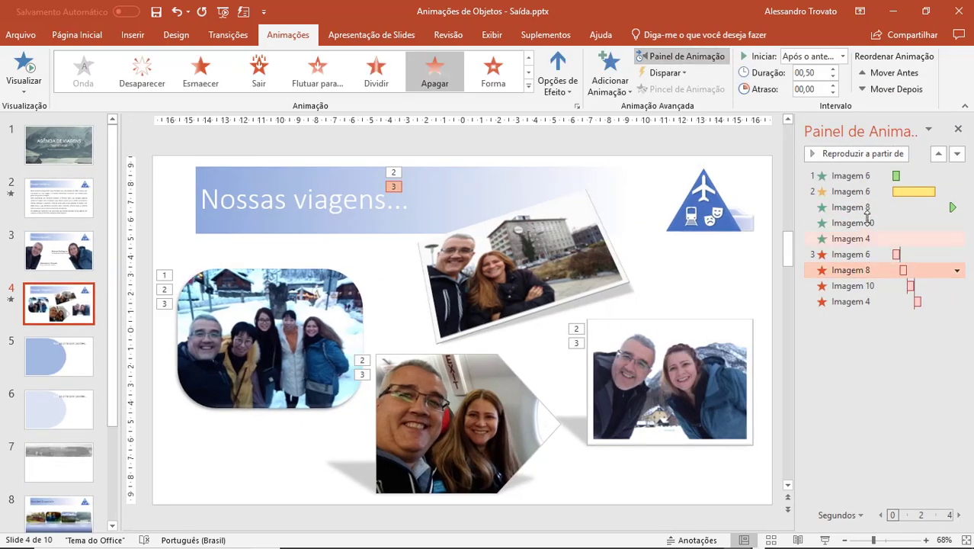